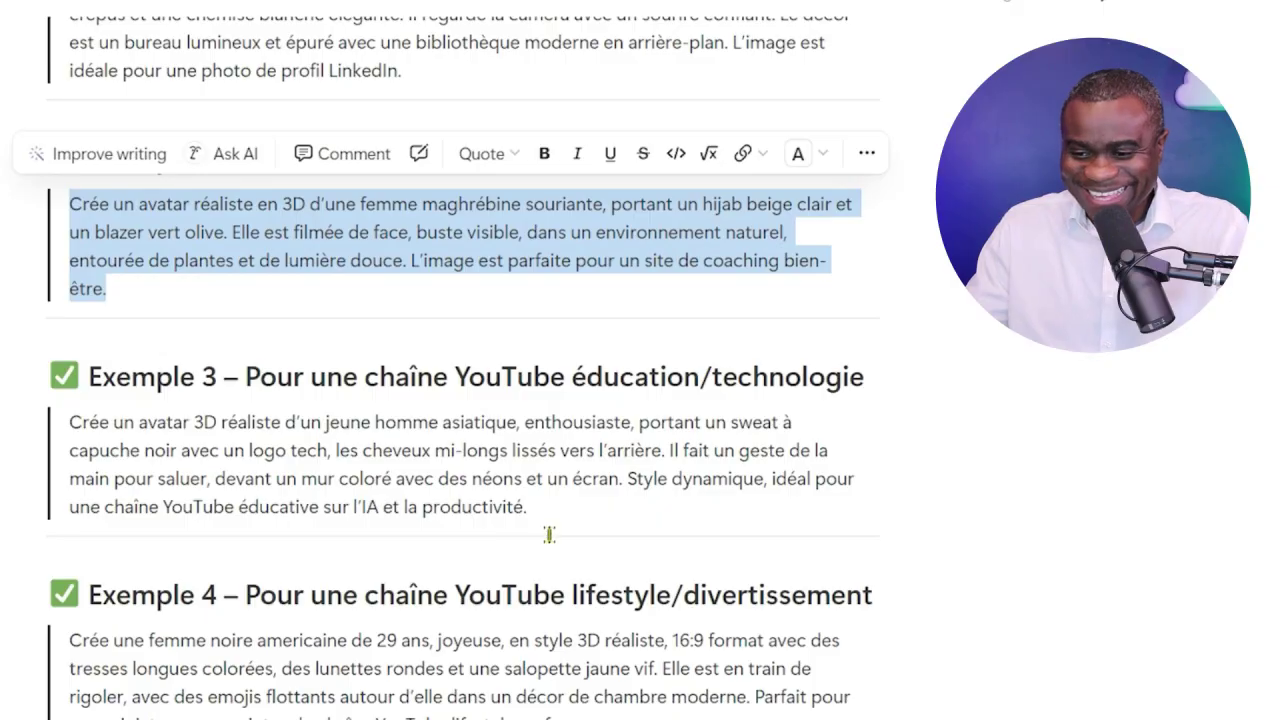
# Copy the Exemple 3 education/technology avatar prompt from the Notion page and submit it in ChatGPT to generate the image
pyautogui.tripleClick(495, 507)
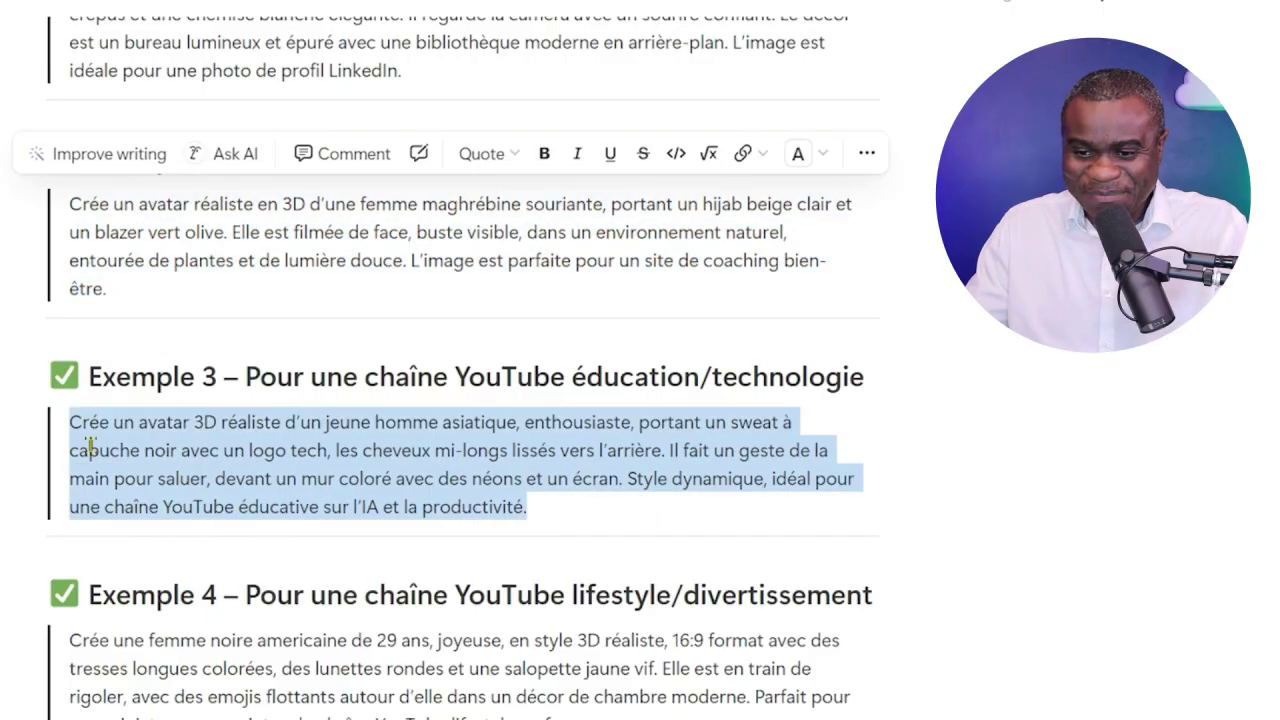
pyautogui.rightClick(318, 497)
pyautogui.click(365, 582)
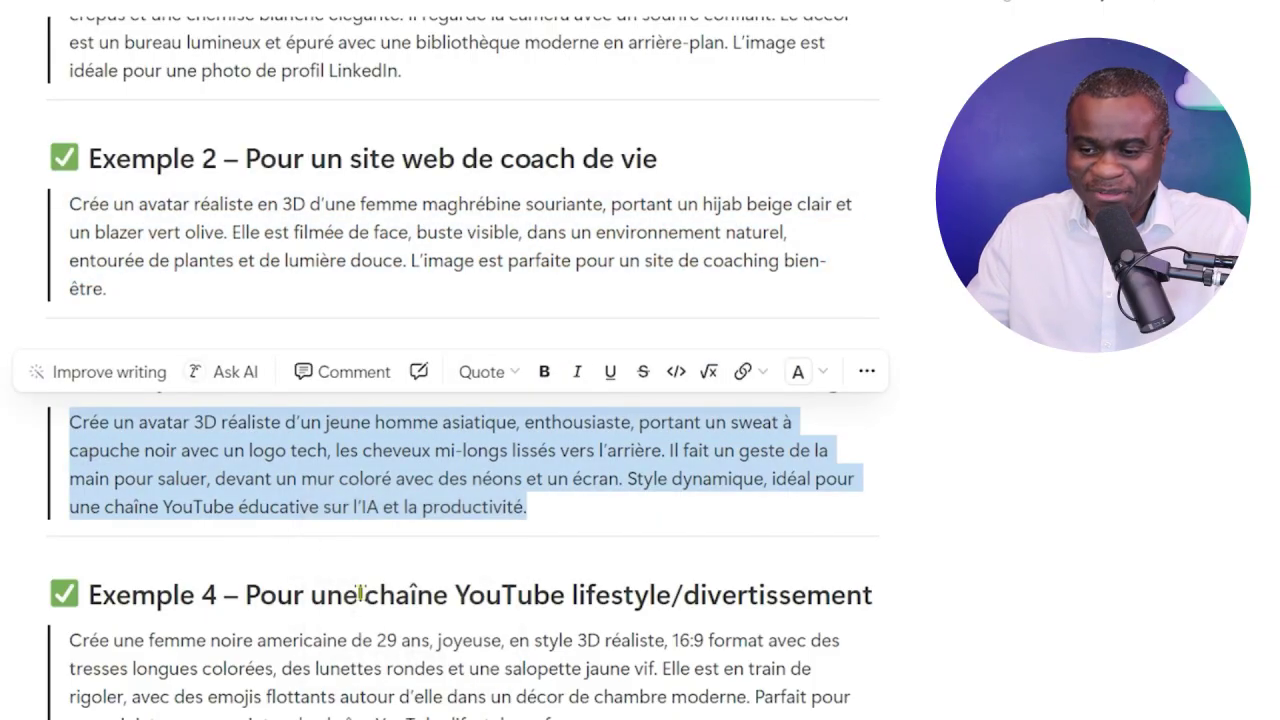
pyautogui.click(481, 718)
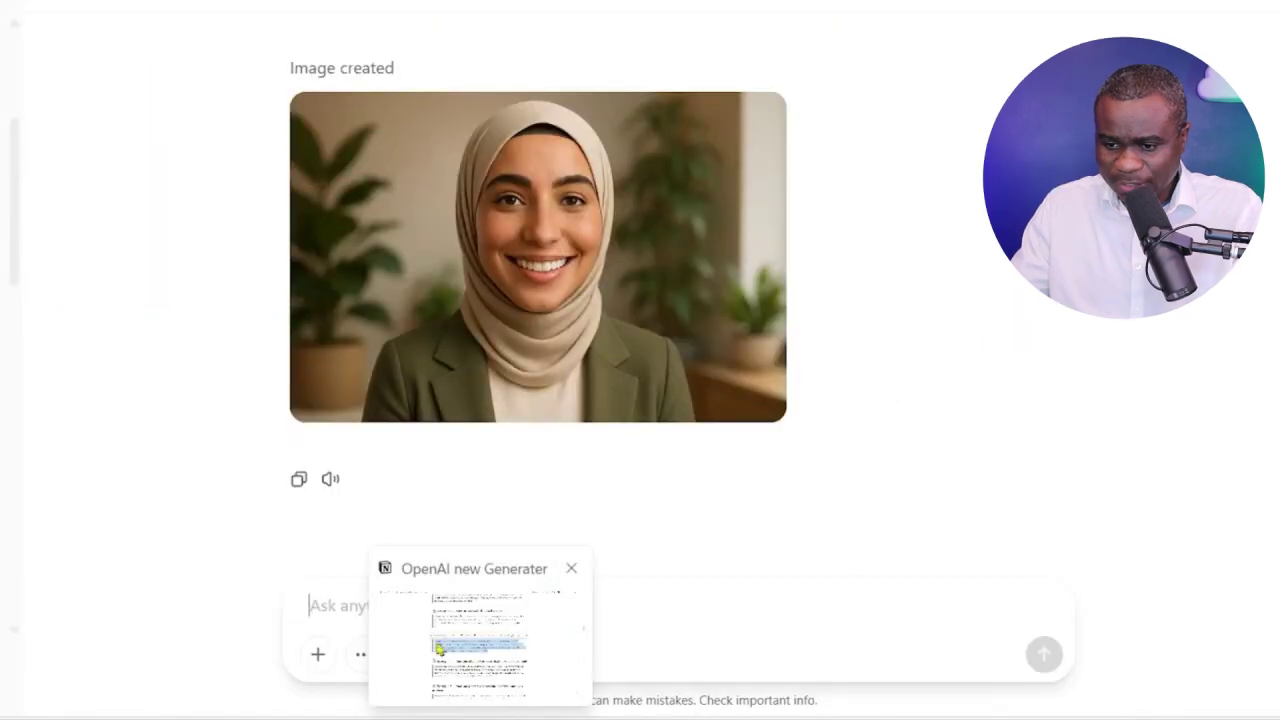
pyautogui.click(381, 614)
pyautogui.hotkey('ctrl', 'v')
pyautogui.press('Return')
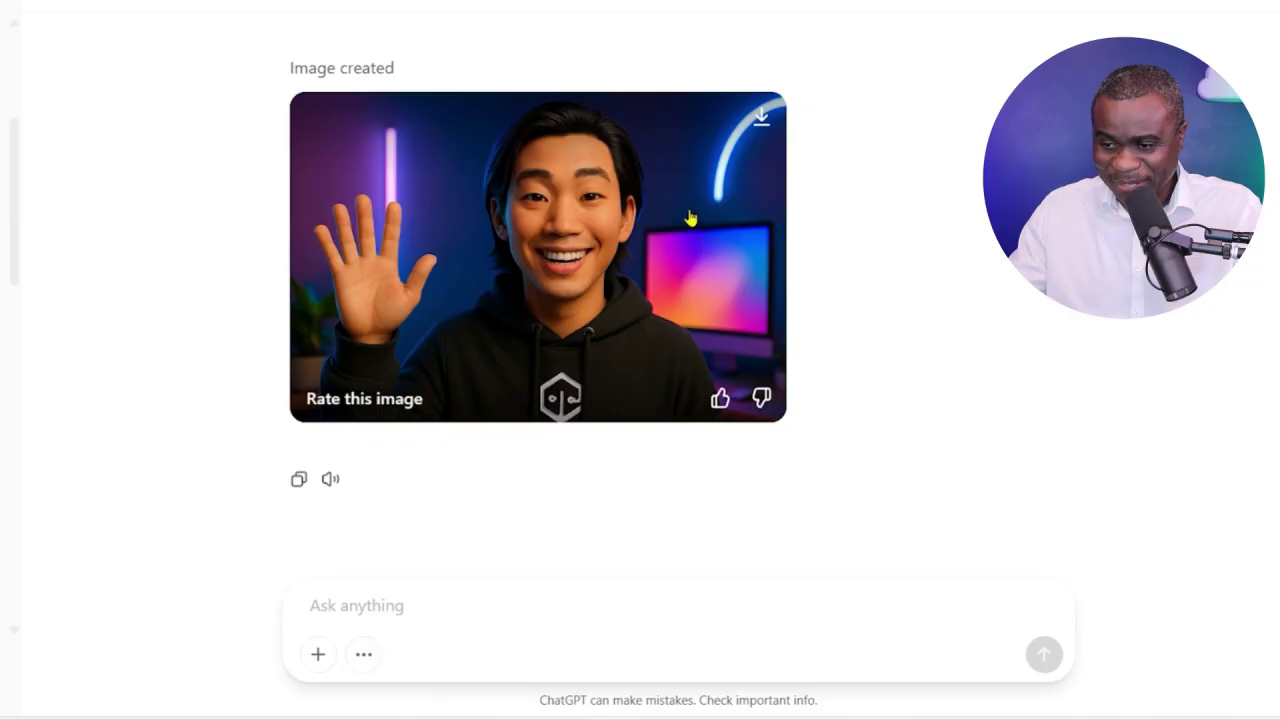
# Examine the generated avatar of the waving young man at full size and compare it with the details of its prompt
pyautogui.click(689, 217)
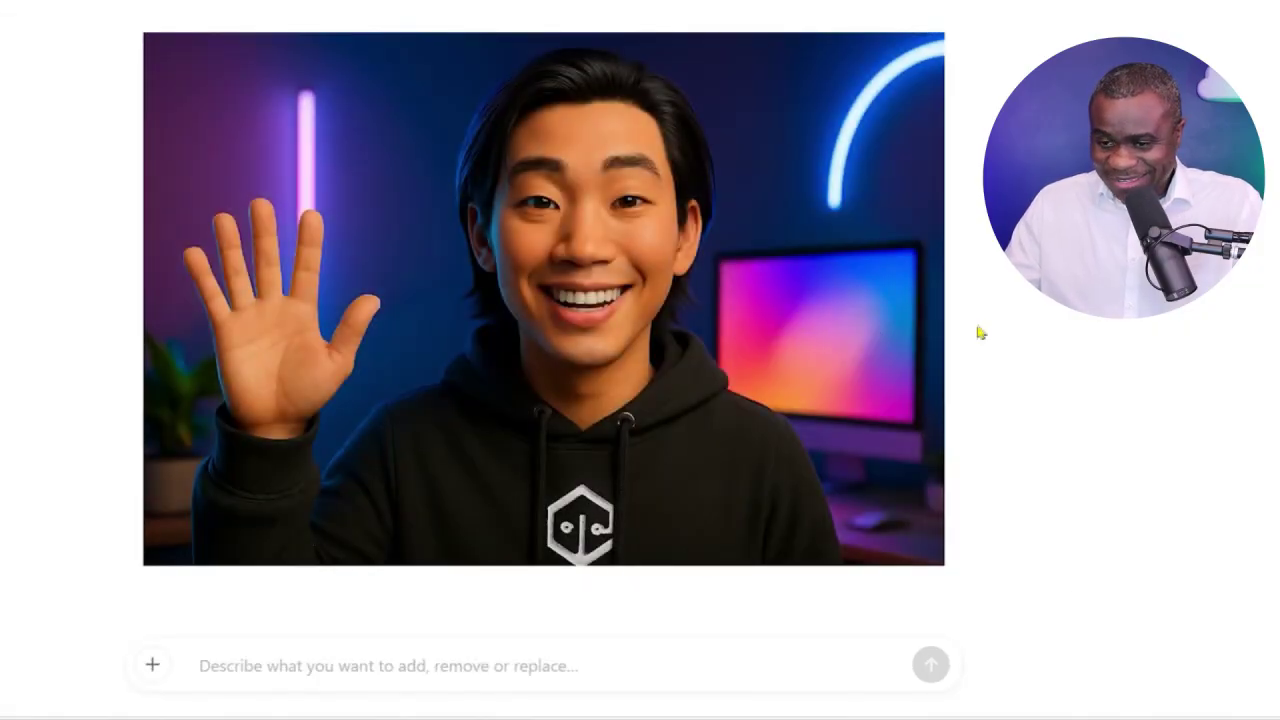
pyautogui.press('Escape')
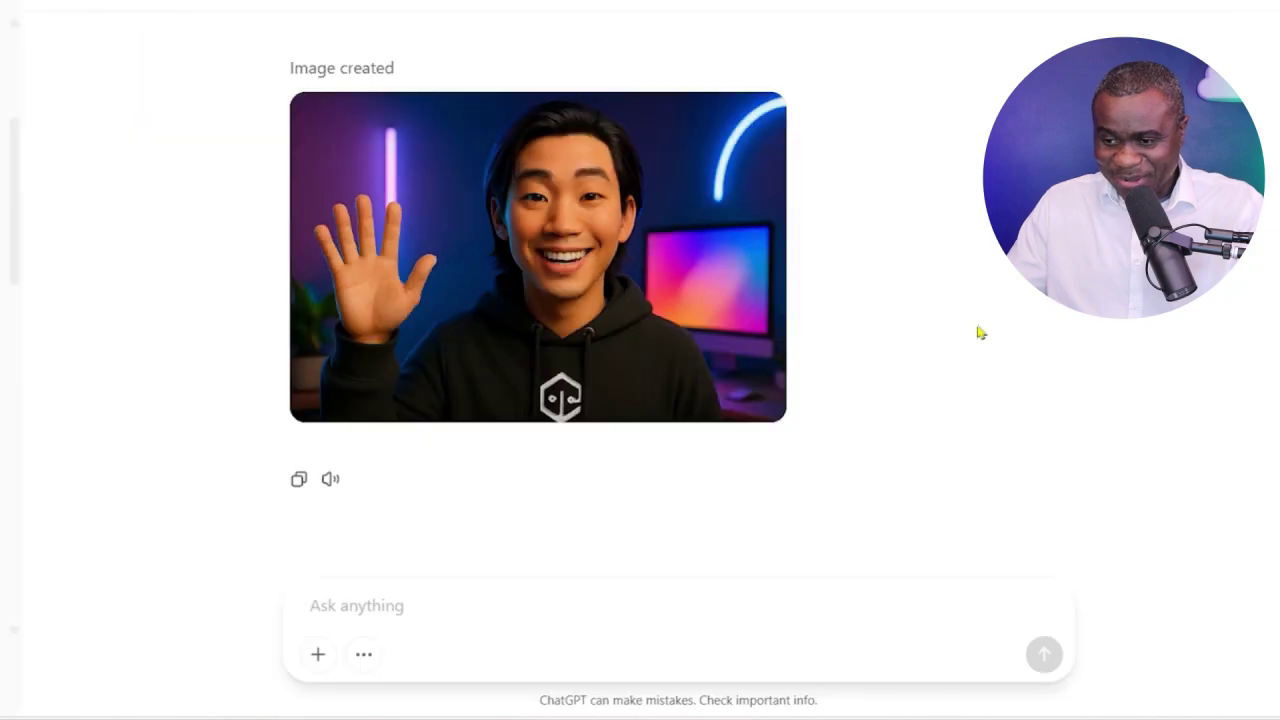
pyautogui.scroll(2, 926, 280)
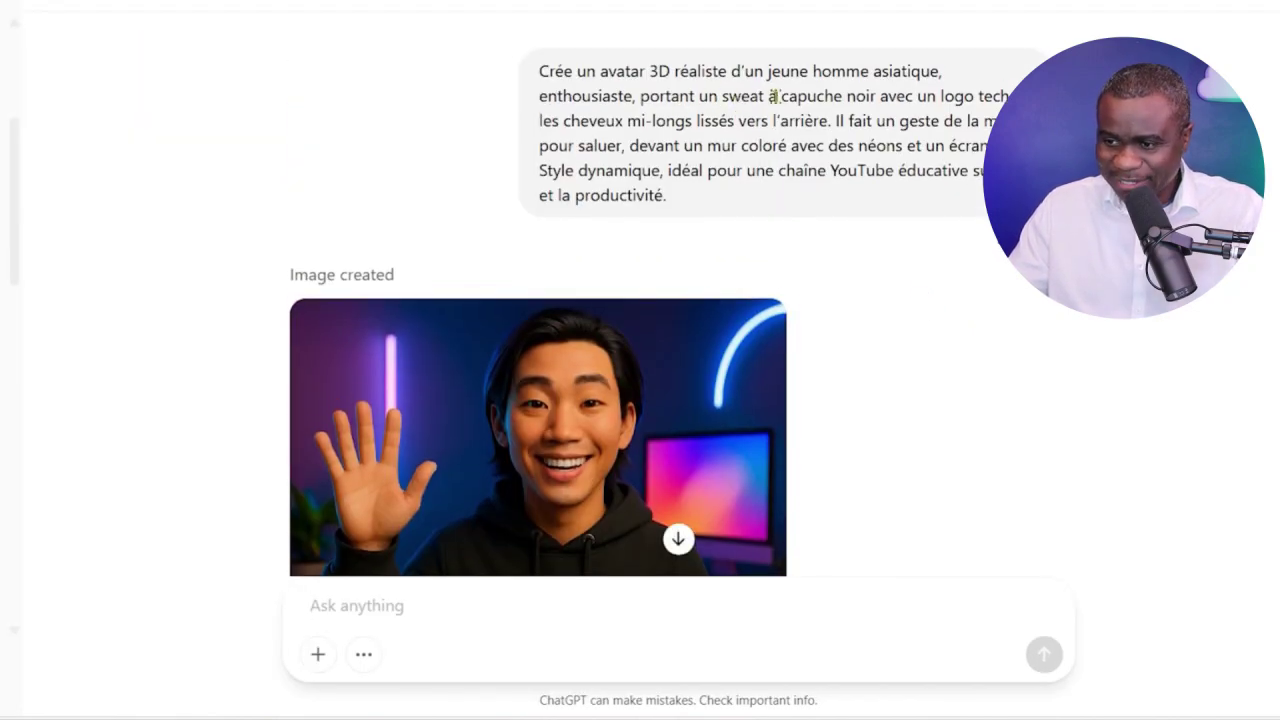
pyautogui.scroll(-1, 798, 426)
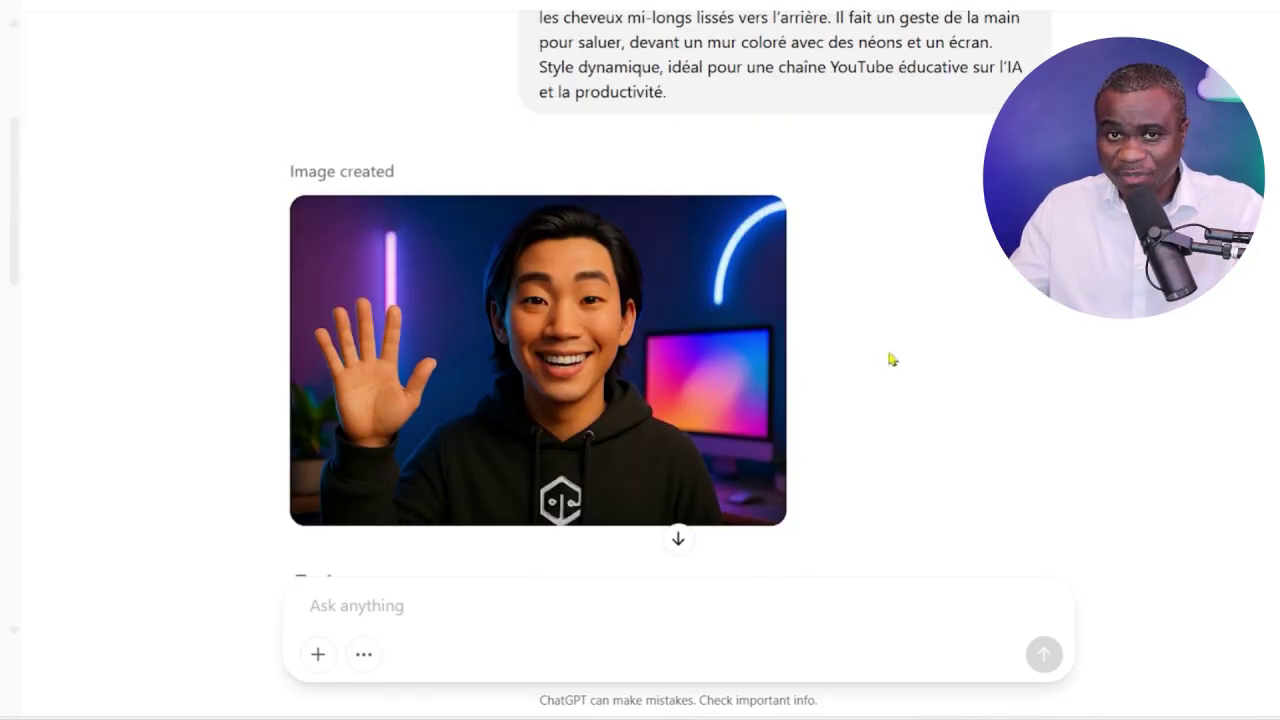
pyautogui.scroll(1, 920, 358)
pyautogui.scroll(1, 920, 358)
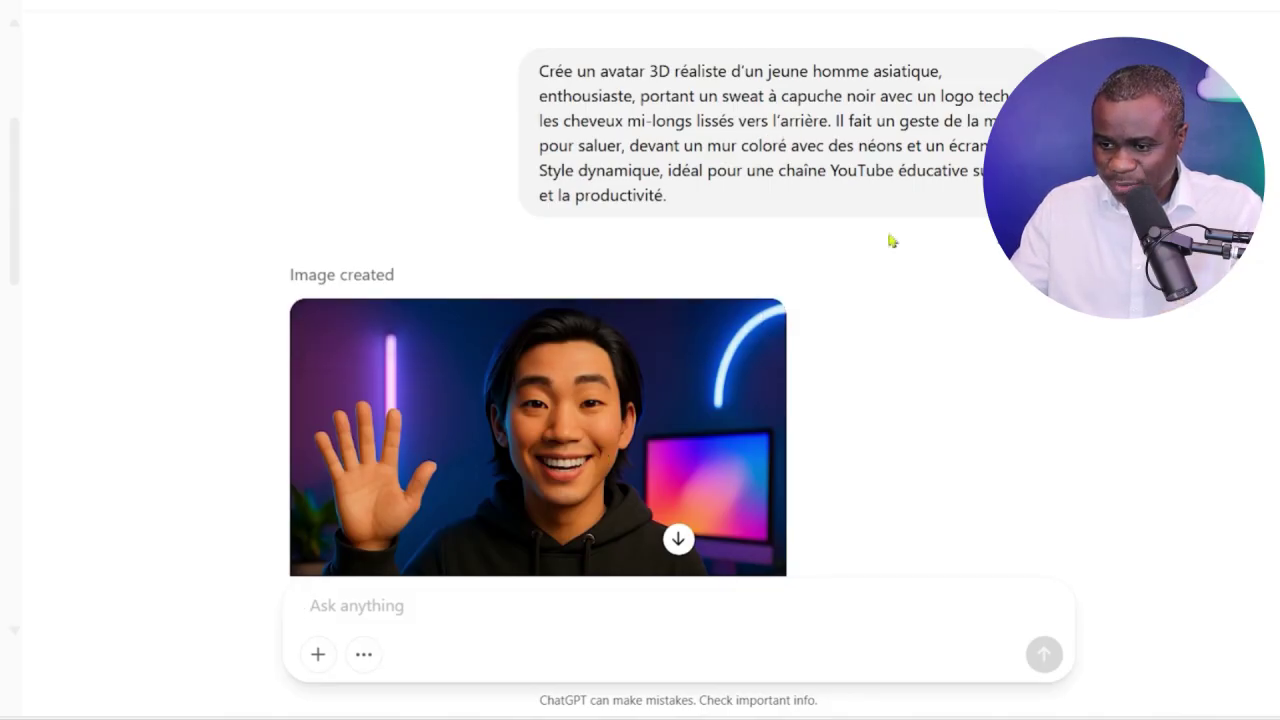
pyautogui.scroll(-1, 891, 241)
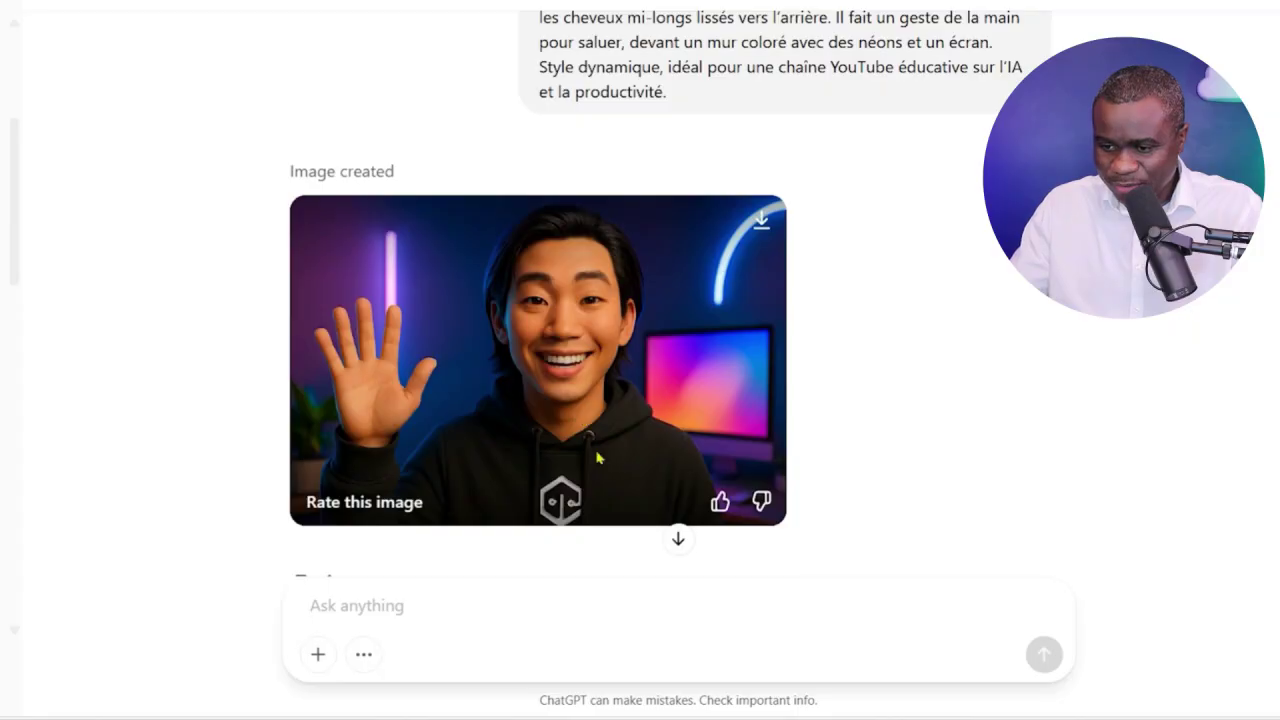
pyautogui.scroll(1, 898, 143)
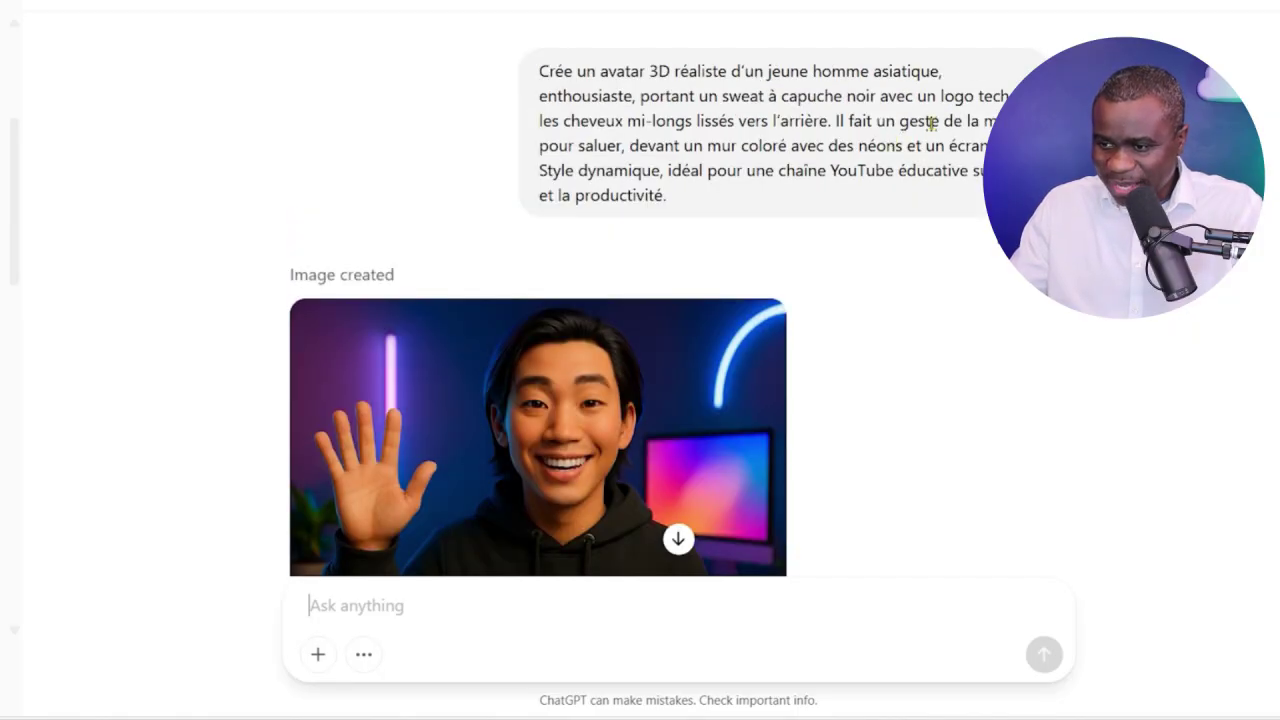
pyautogui.scroll(-2, 760, 222)
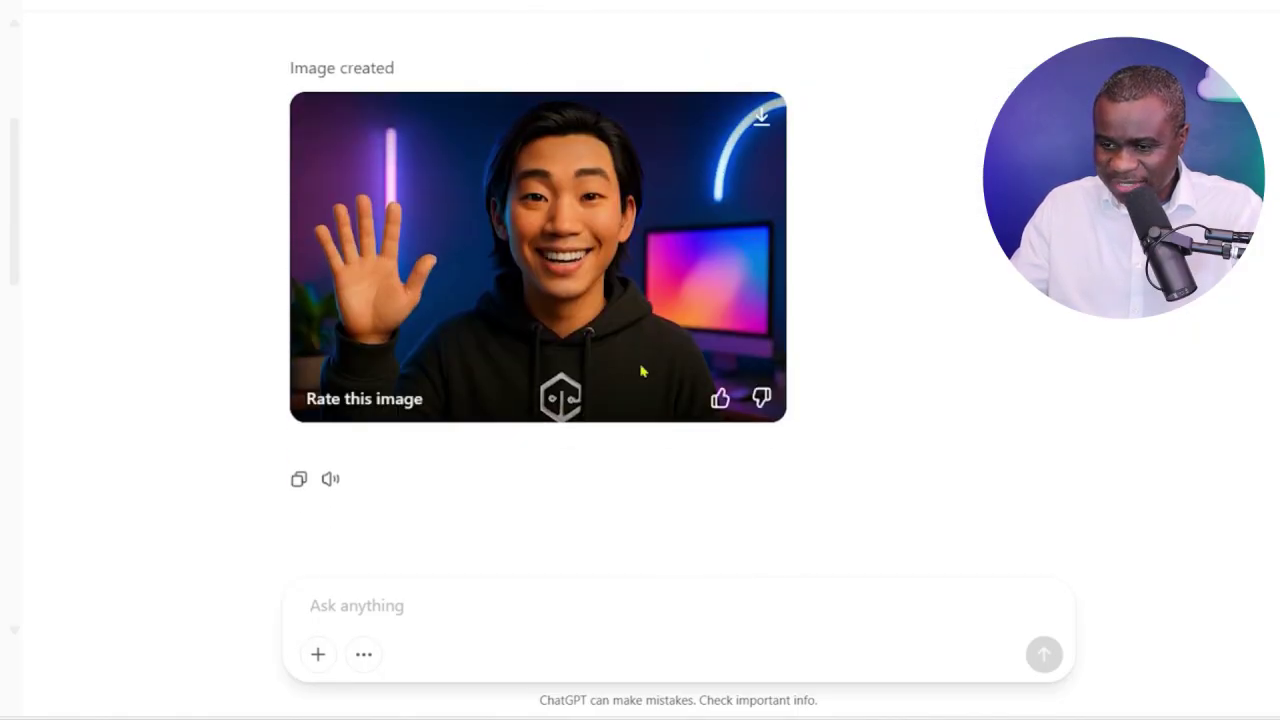
pyautogui.scroll(2, 560, 393)
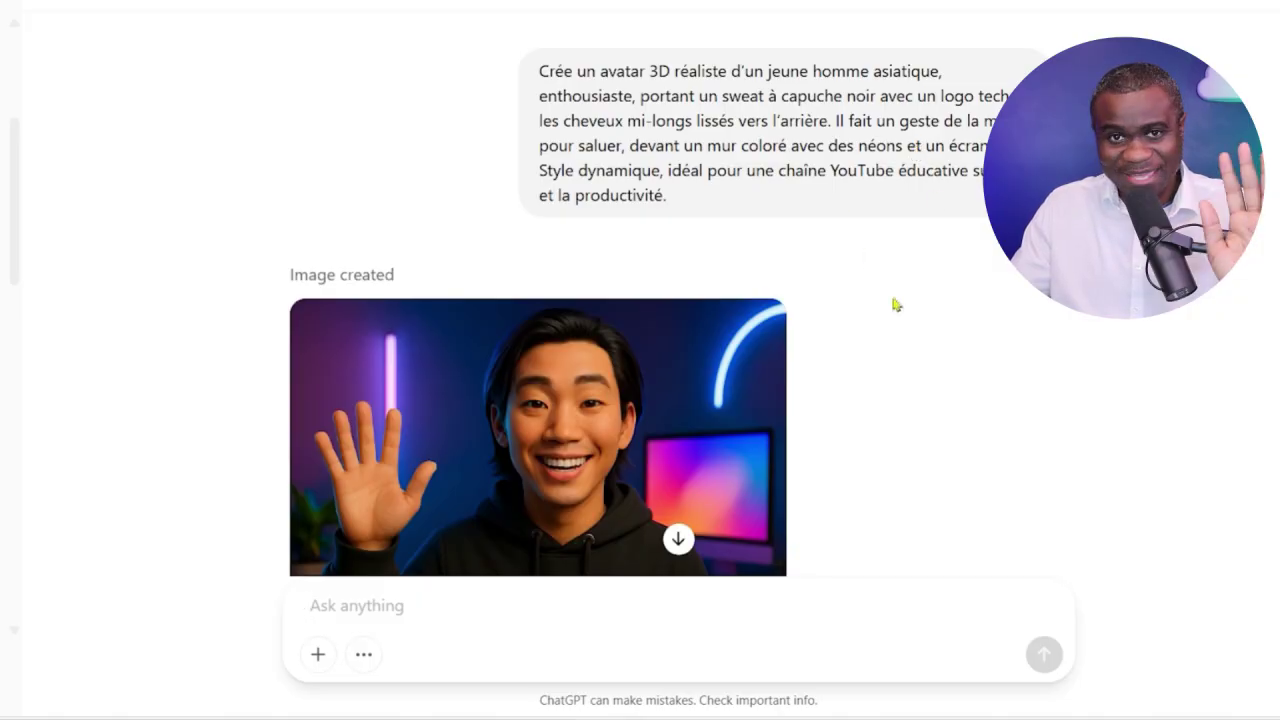
pyautogui.scroll(-2, 437, 420)
pyautogui.scroll(2, 806, 329)
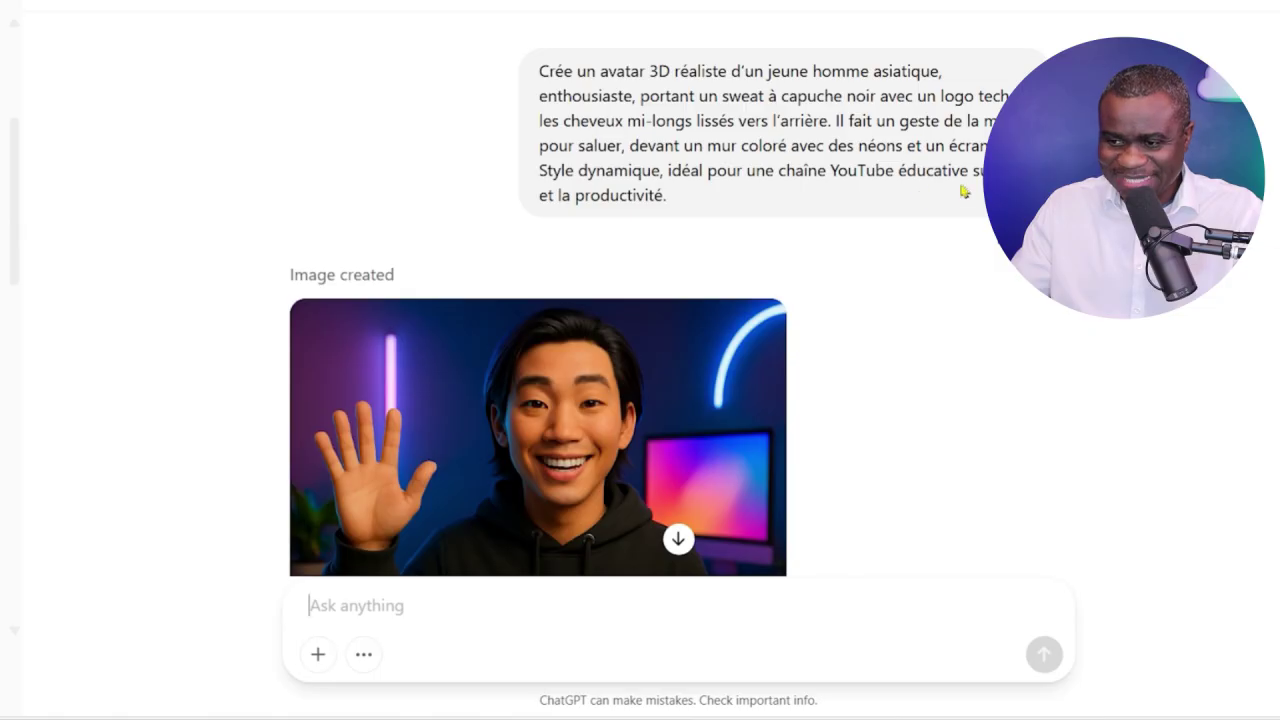
pyautogui.scroll(-2, 928, 275)
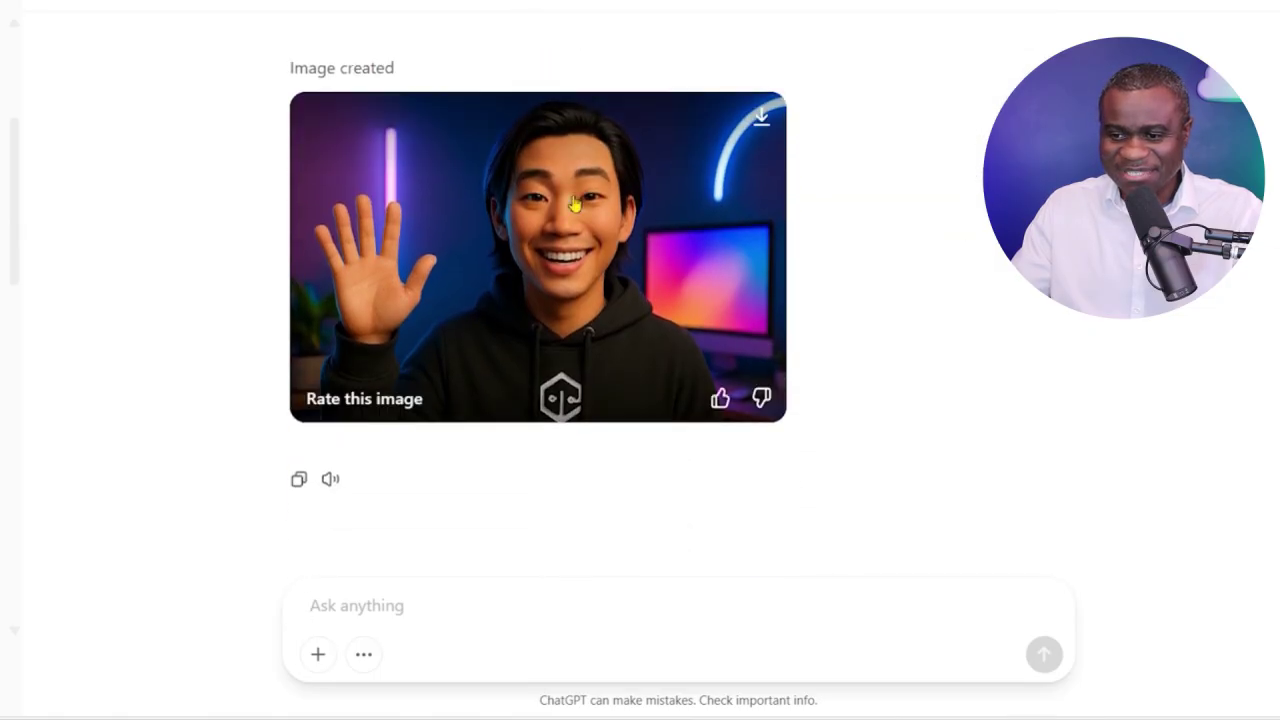
pyautogui.click(557, 240)
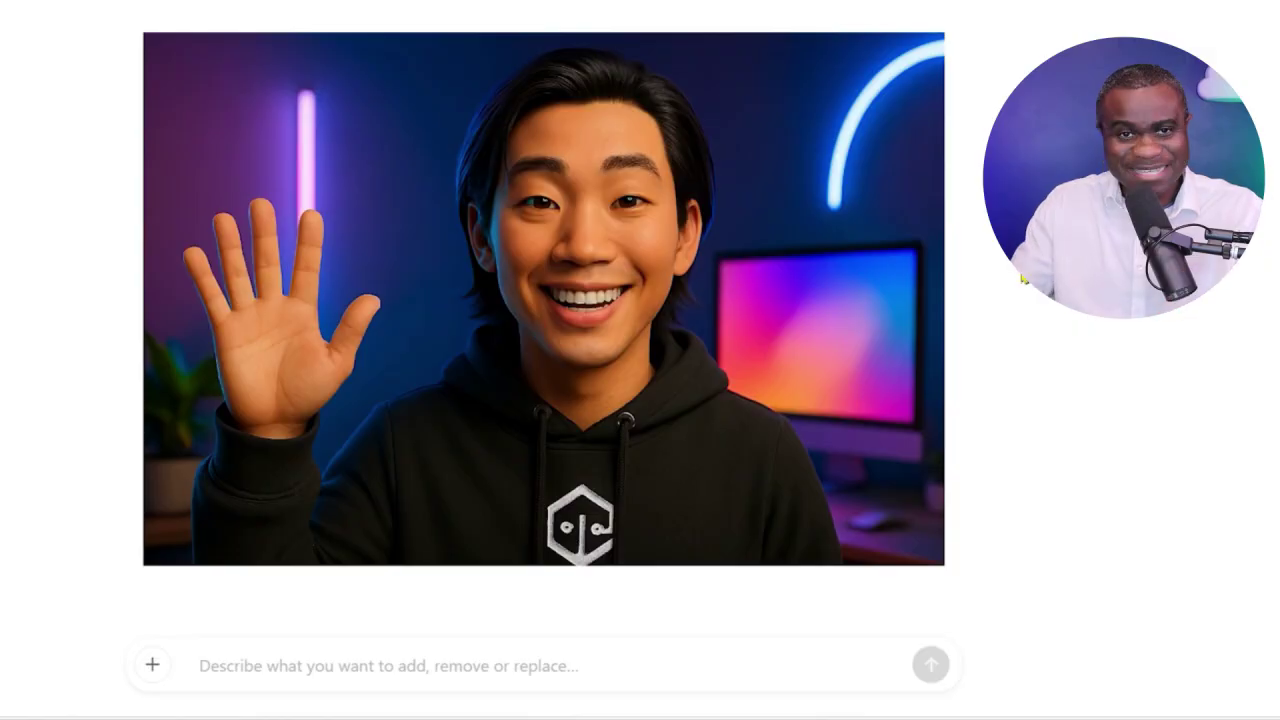
pyautogui.press('Escape')
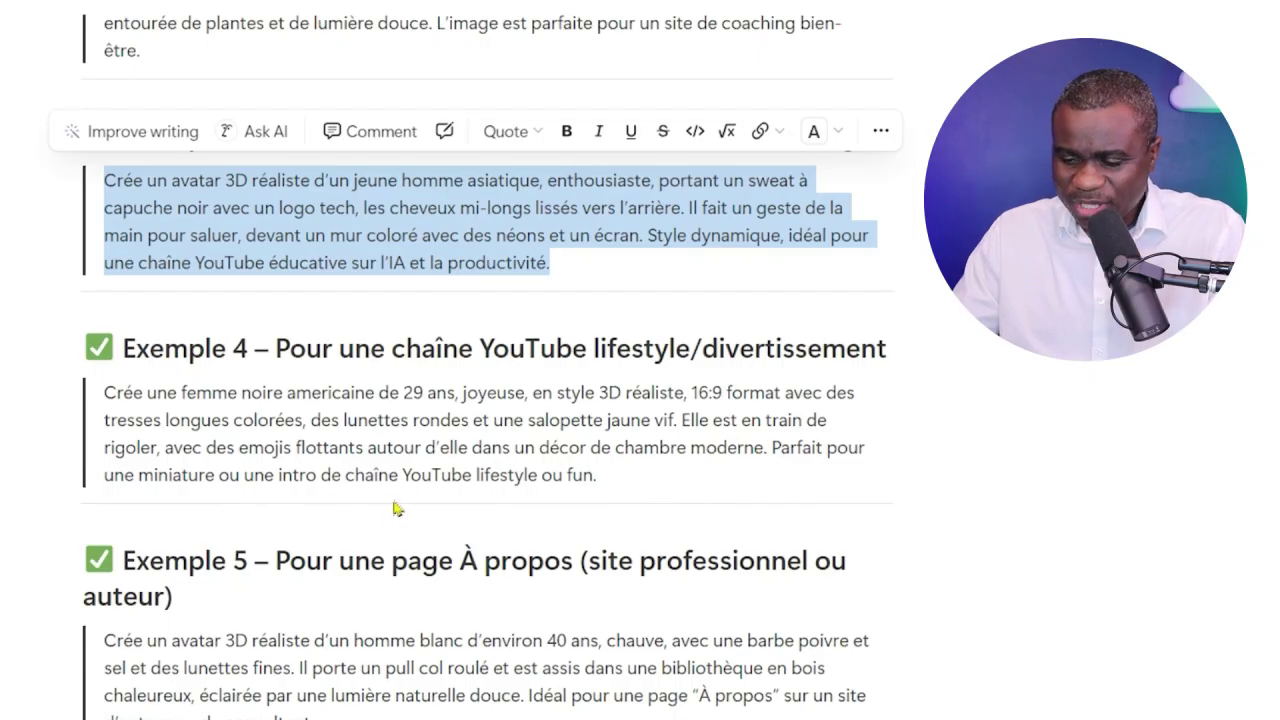
# Generate an image in ChatGPT from the Exemple 4 lifestyle/entertainment prompt on the Notion page and view the result enlarged
pyautogui.click(590, 492)
pyautogui.moveTo(590, 492); pyautogui.dragTo(106, 394)
pyautogui.rightClick(180, 455)
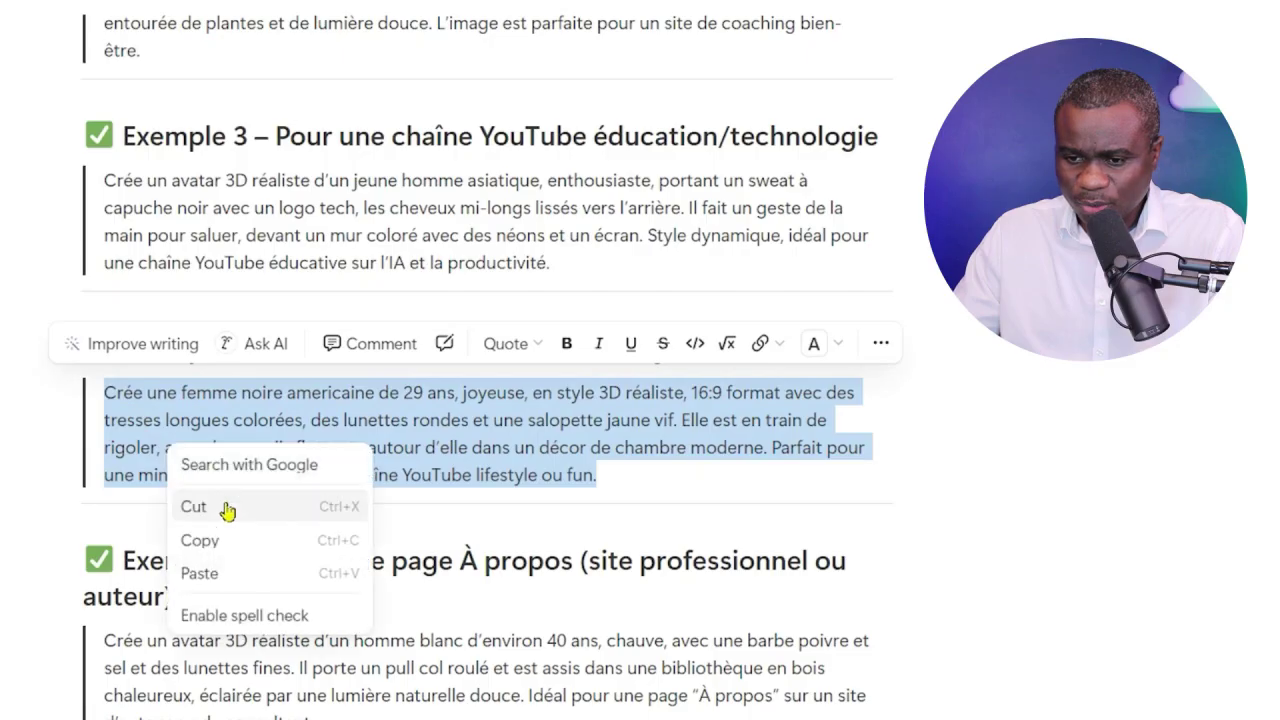
pyautogui.click(220, 540)
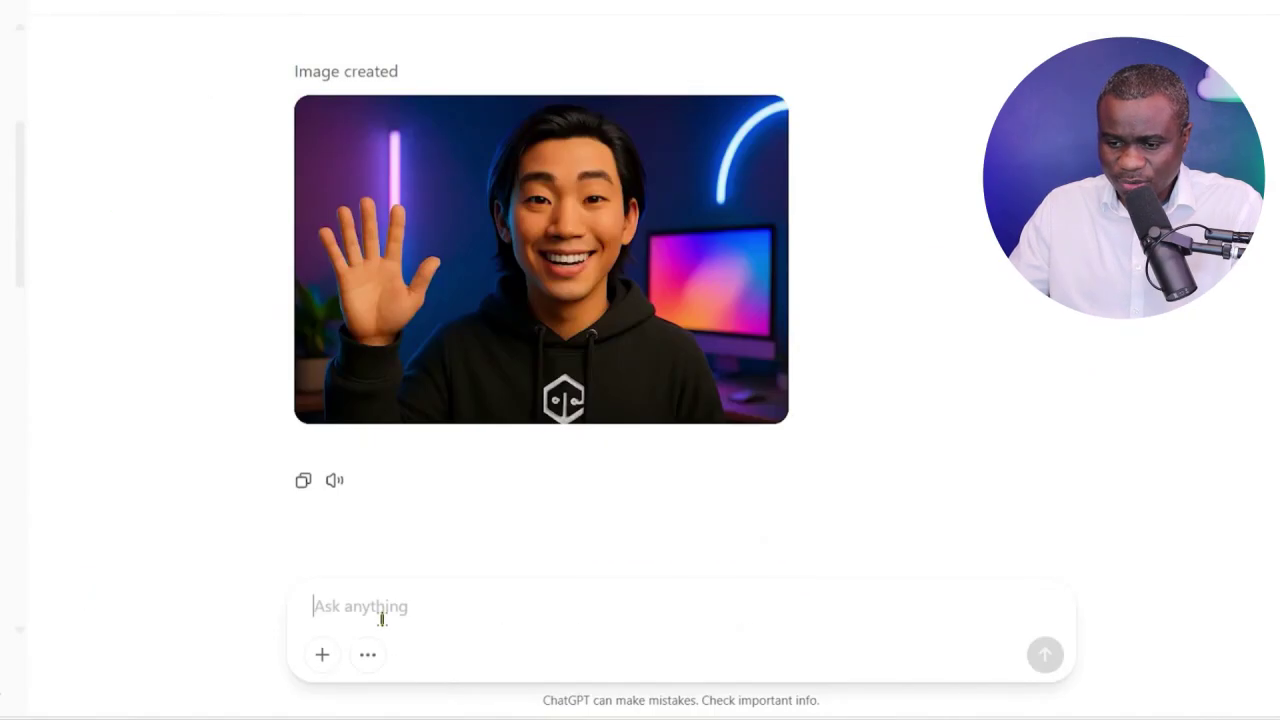
pyautogui.hotkey('ctrl', 'v')
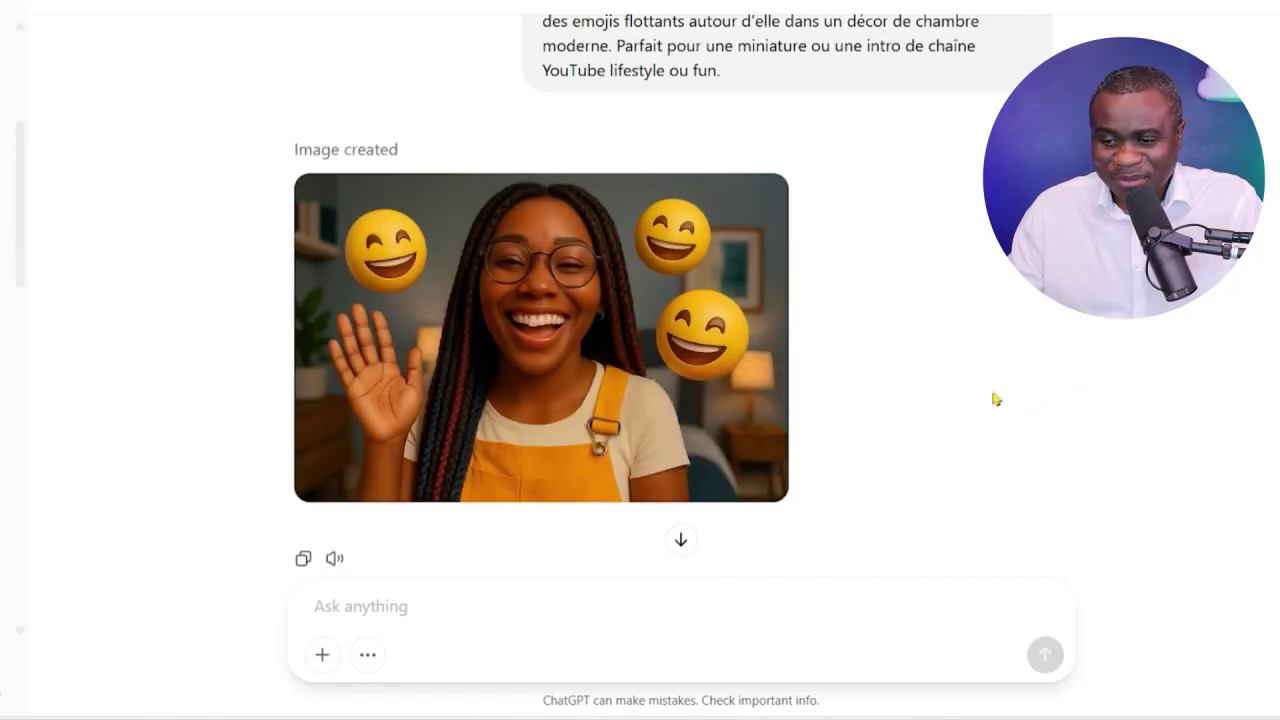
pyautogui.click(697, 299)
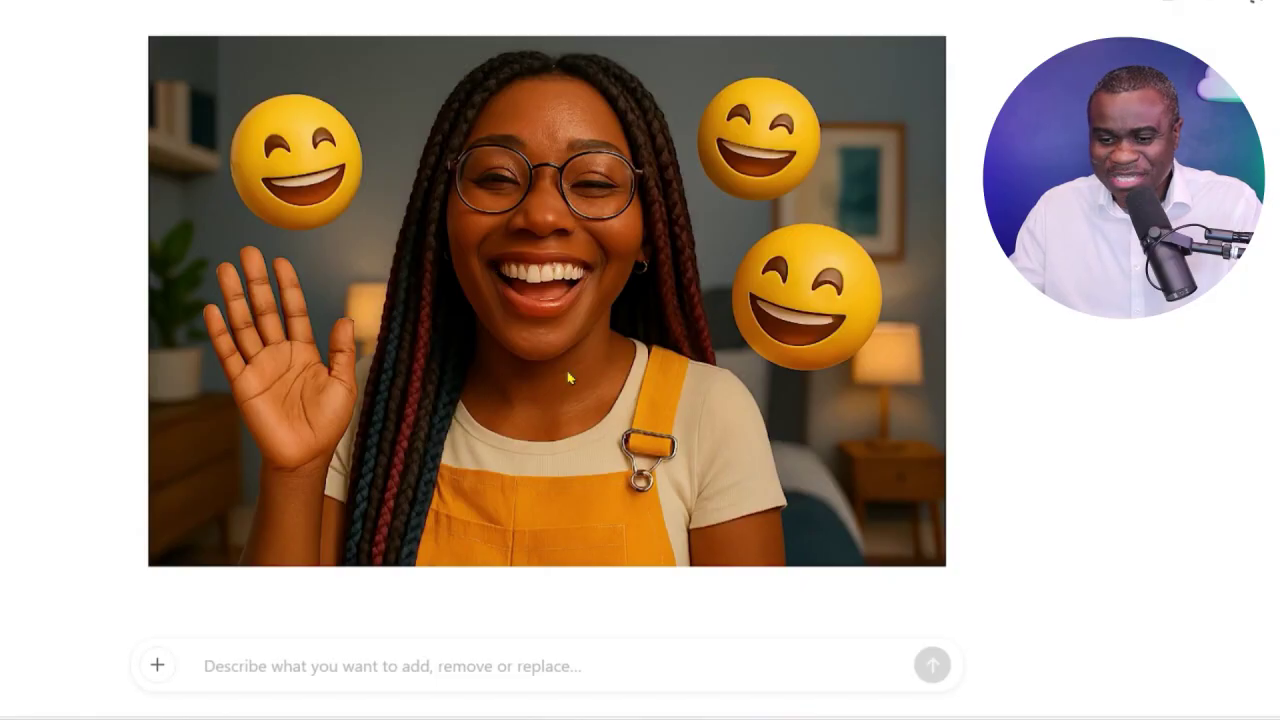
pyautogui.press('Escape')
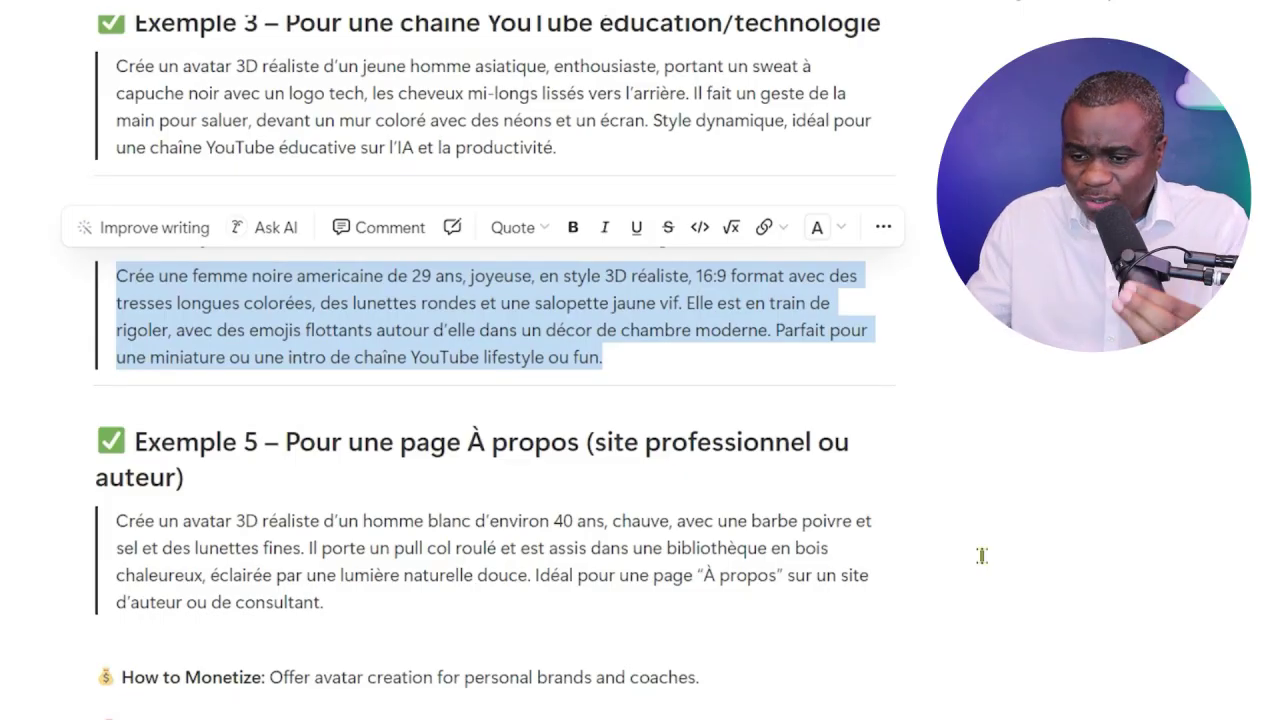
# Copy the Exemple 5 "À propos" page avatar prompt from the Notion page and submit it in ChatGPT
pyautogui.click(340, 575)
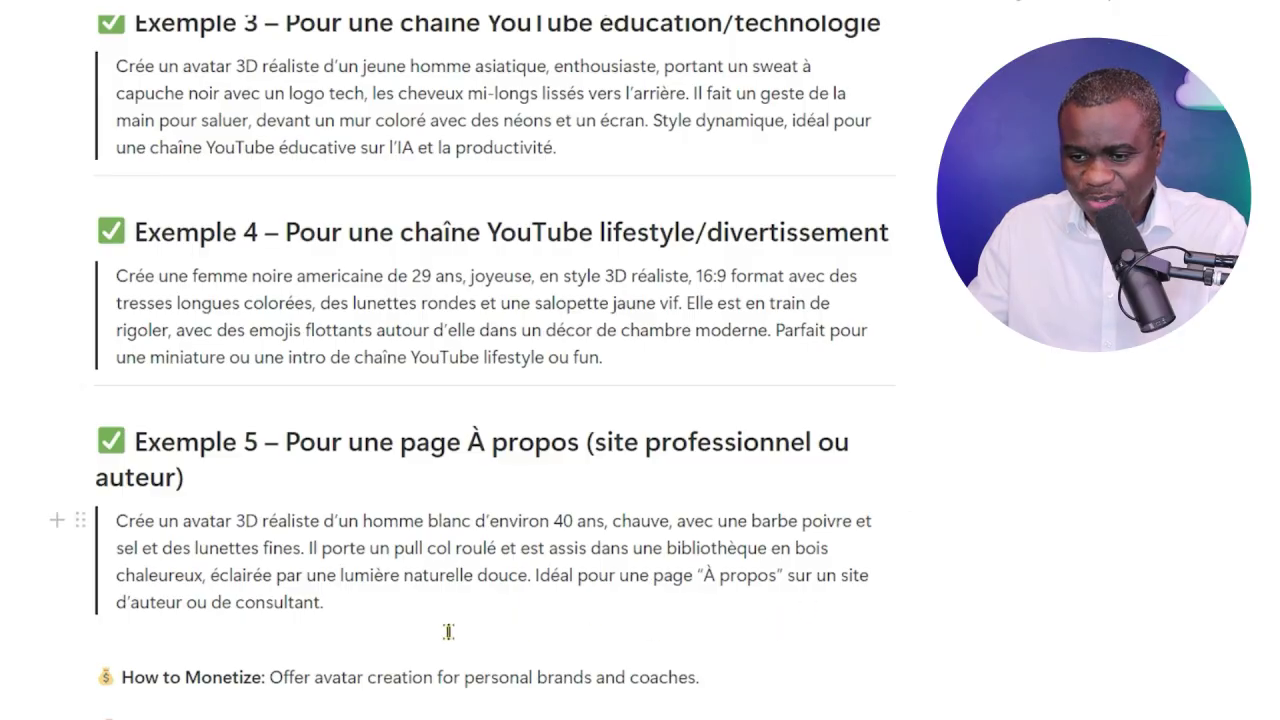
pyautogui.moveTo(448, 631); pyautogui.dragTo(122, 537)
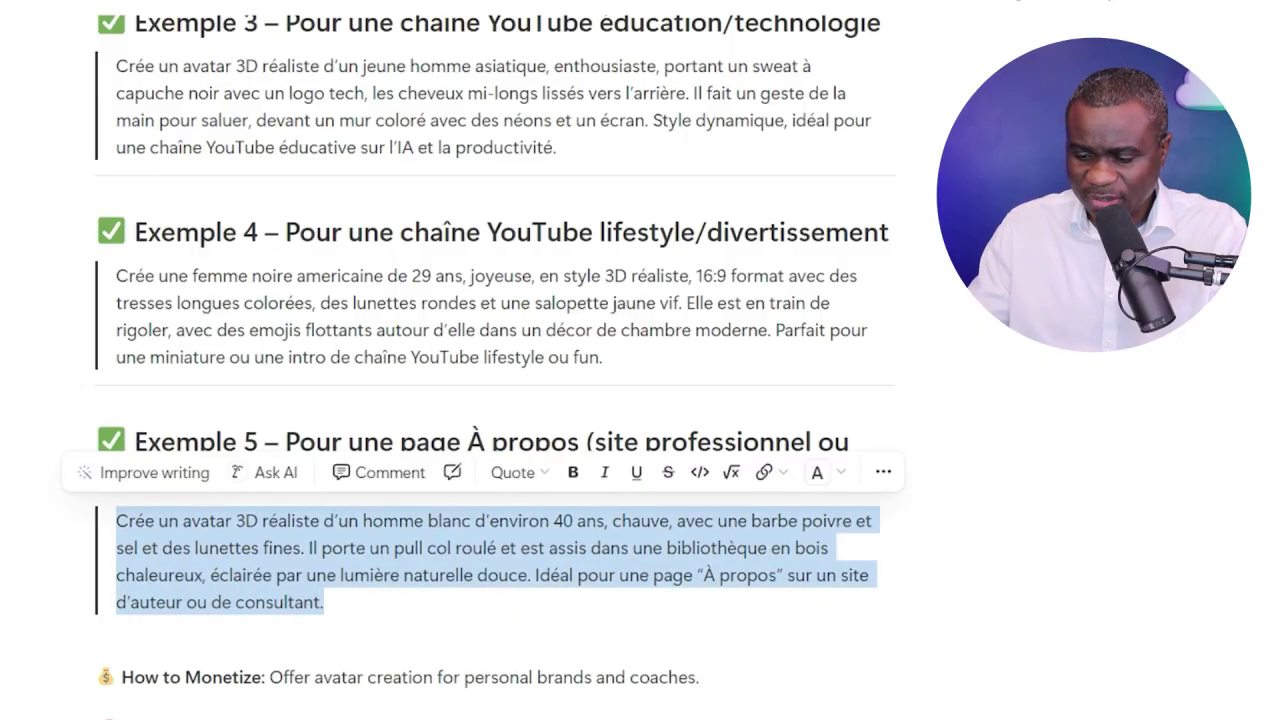
pyautogui.hotkey('ctrl', 'c')
pyautogui.hotkey('alt', 'Tab')
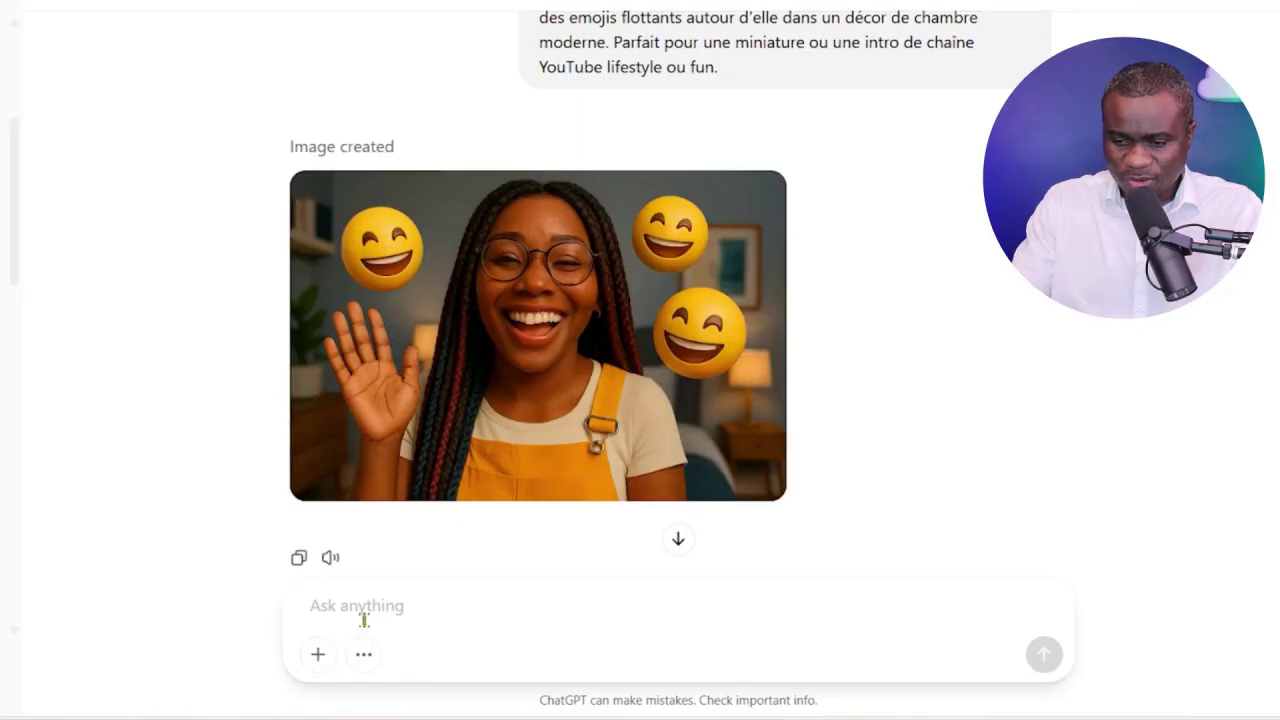
pyautogui.hotkey('ctrl', 'v')
pyautogui.click(1044, 654)
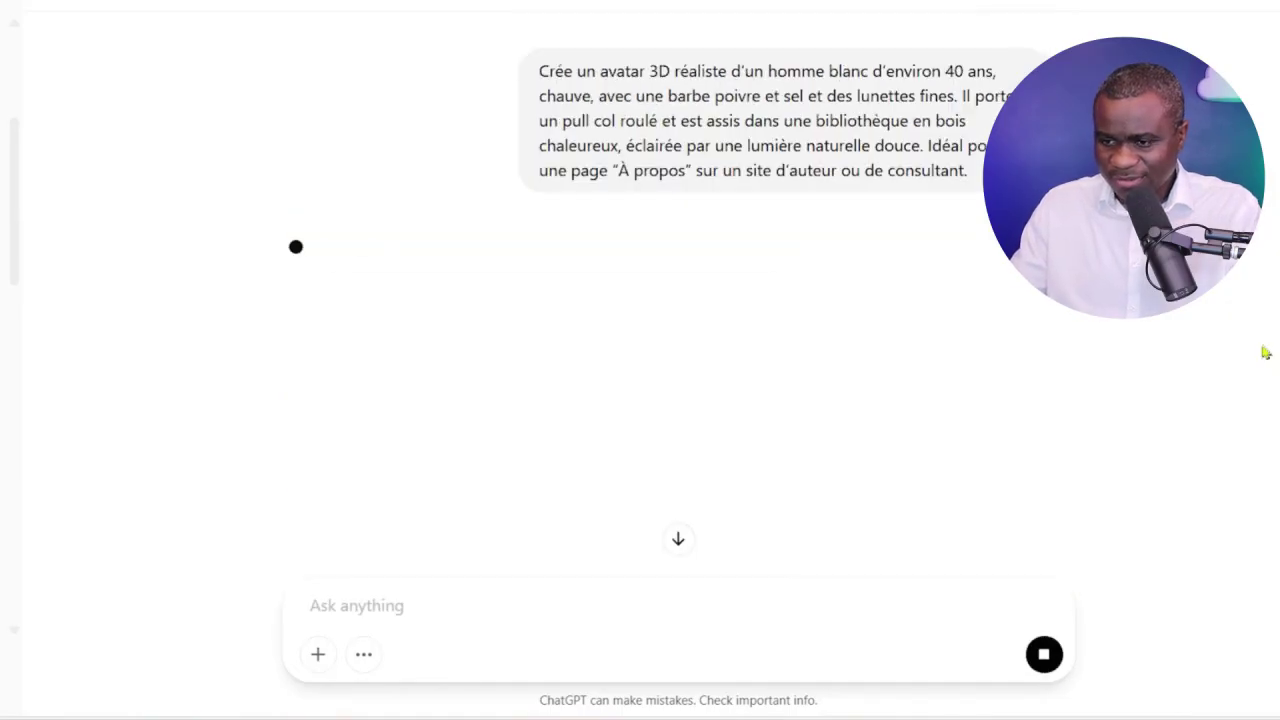